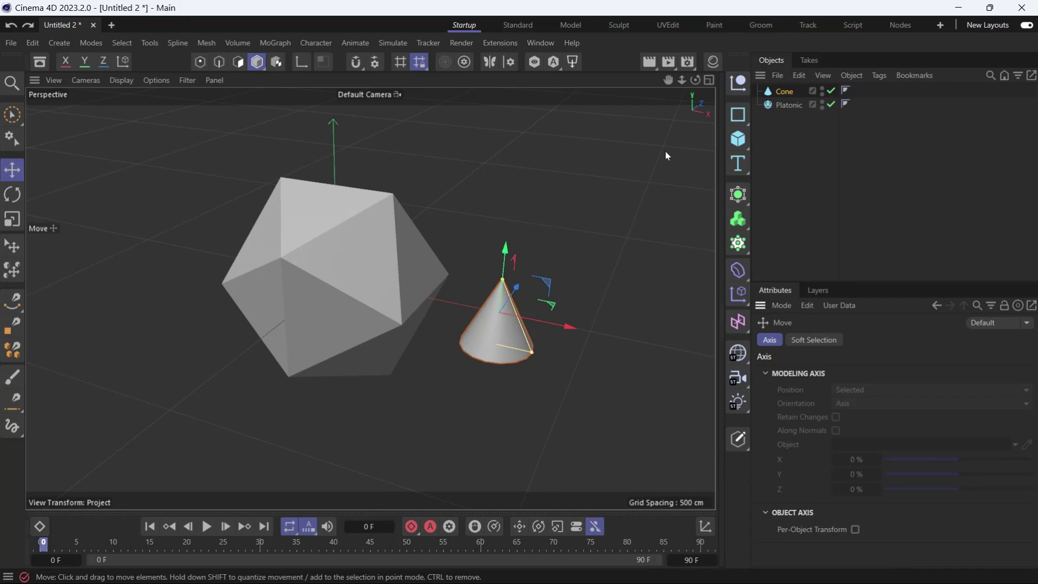
Move the cone onto the upper face of the Platonic solid using the Place tool.
{"action": "left_click", "coordinate": [12, 246]}
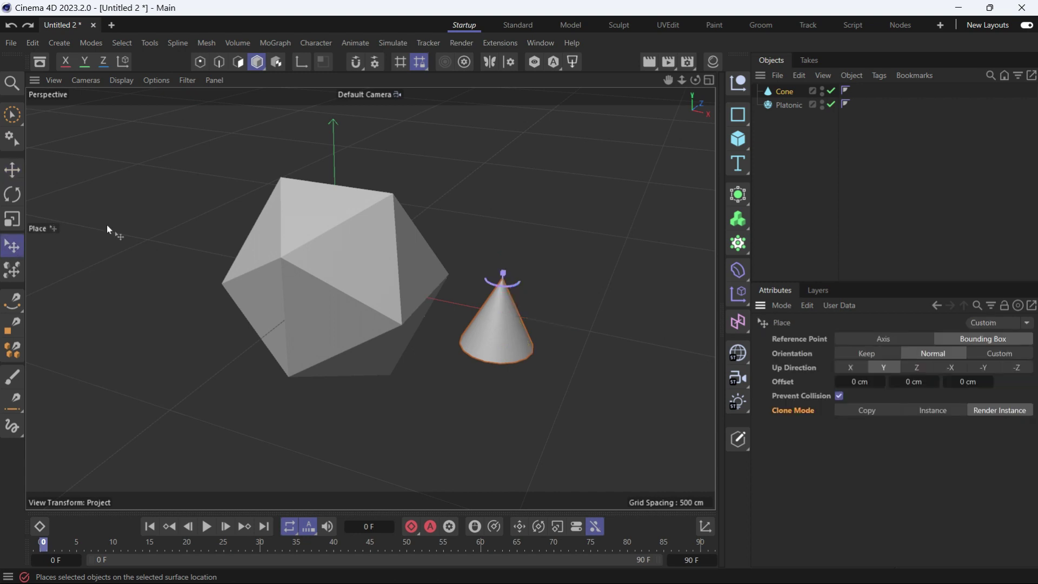
{"action": "left_click_drag", "start_coordinate": [513, 325], "coordinate": [317, 215]}
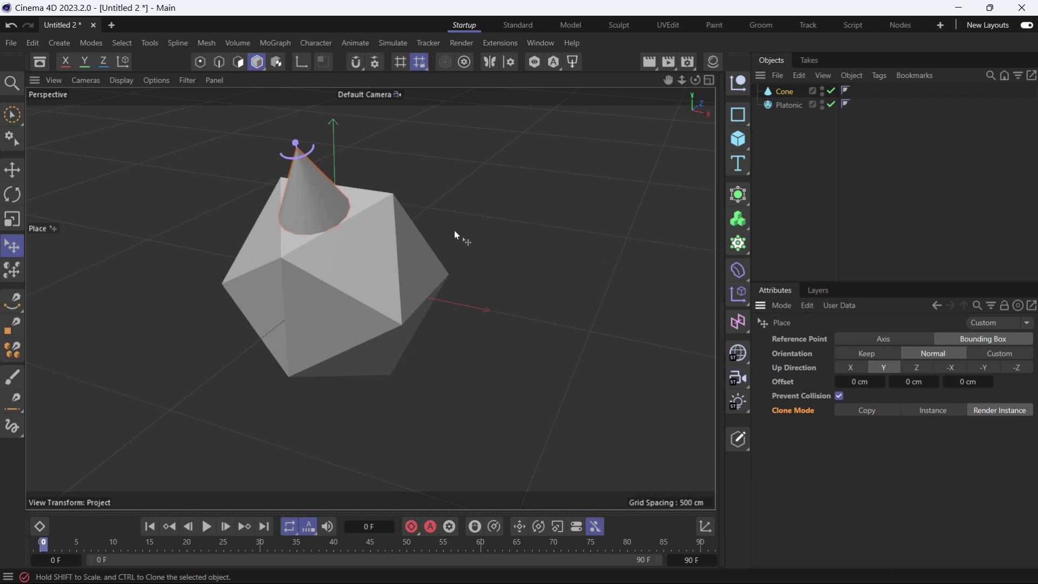
{"action": "mouse_move", "coordinate": [308, 199]}
{"action": "left_mouse_down"}
{"action": "mouse_move", "coordinate": [293, 199]}
{"action": "mouse_move", "coordinate": [318, 213]}
{"action": "left_mouse_up"}
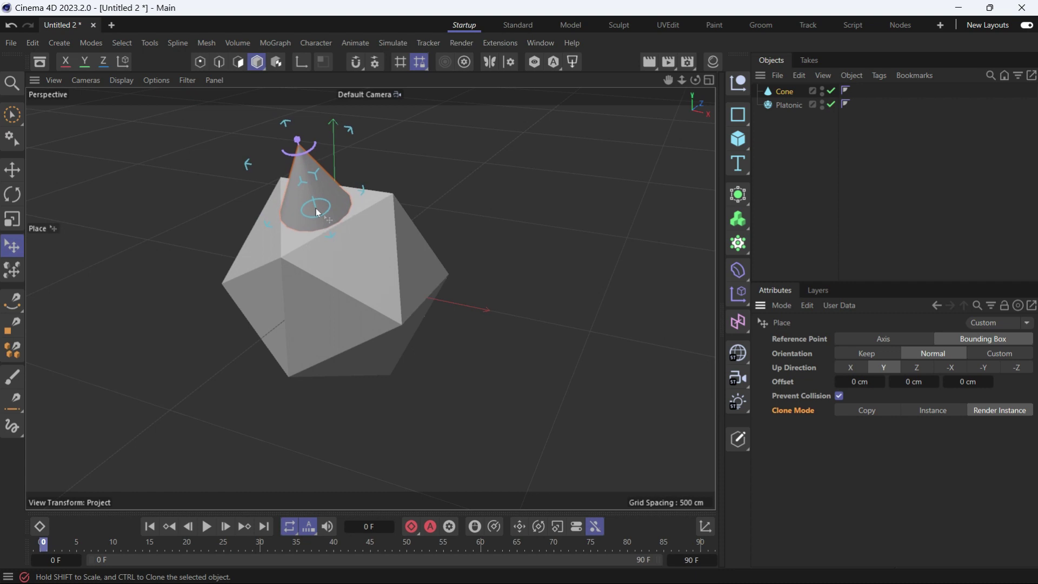
{"action": "left_click_drag", "start_coordinate": [318, 213], "coordinate": [321, 213]}
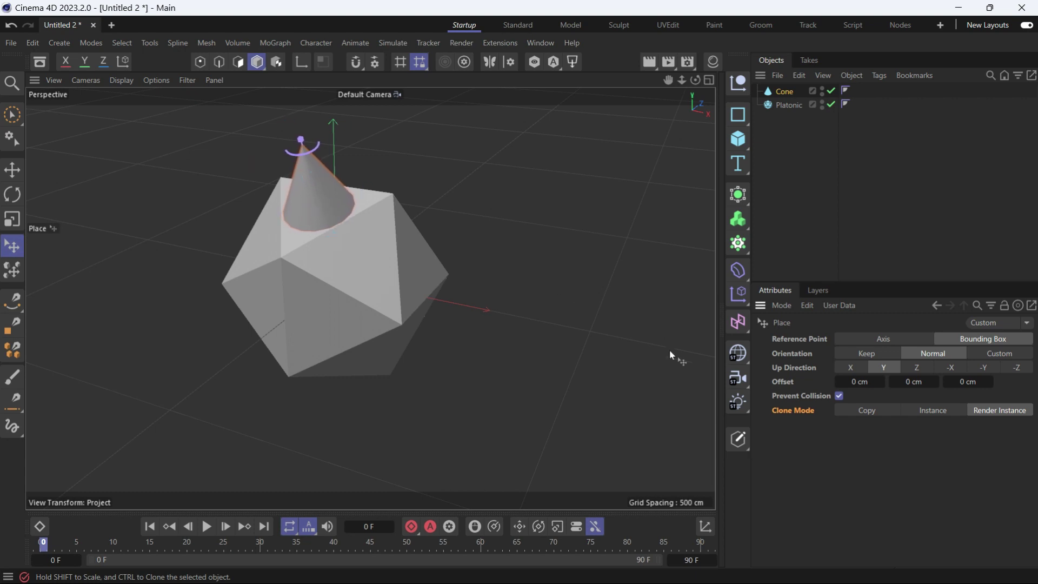
Set the Place tool's reference point to Axis and reposition the cone on the upper face.
{"action": "left_click", "coordinate": [891, 340]}
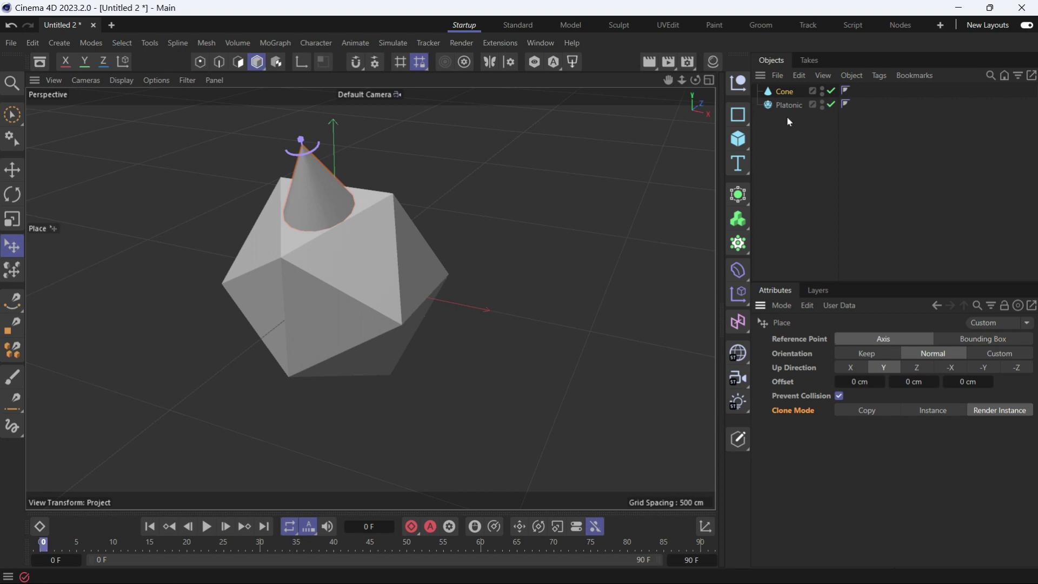
{"action": "left_click", "coordinate": [783, 91]}
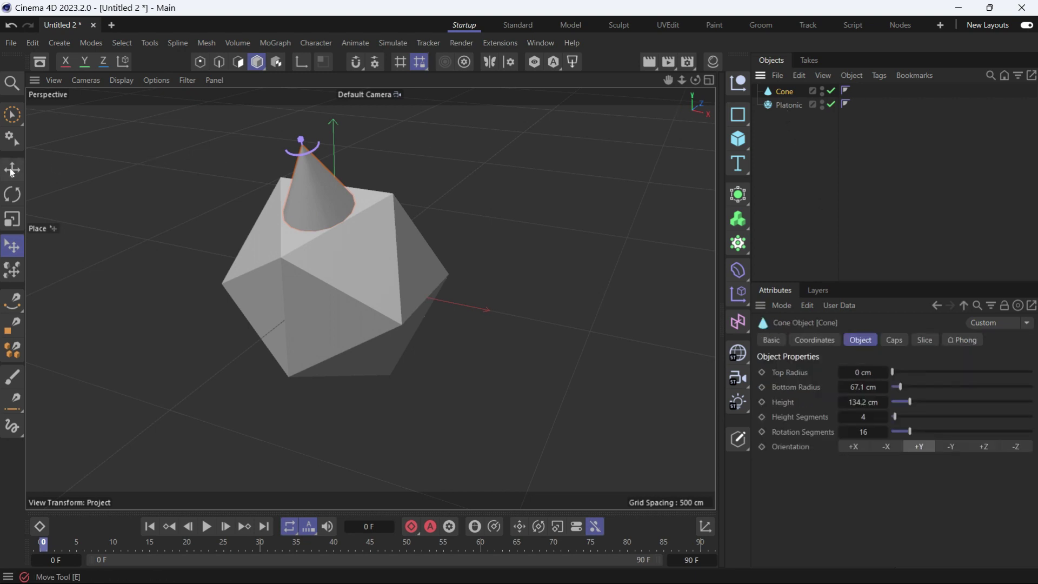
{"action": "key", "text": "e"}
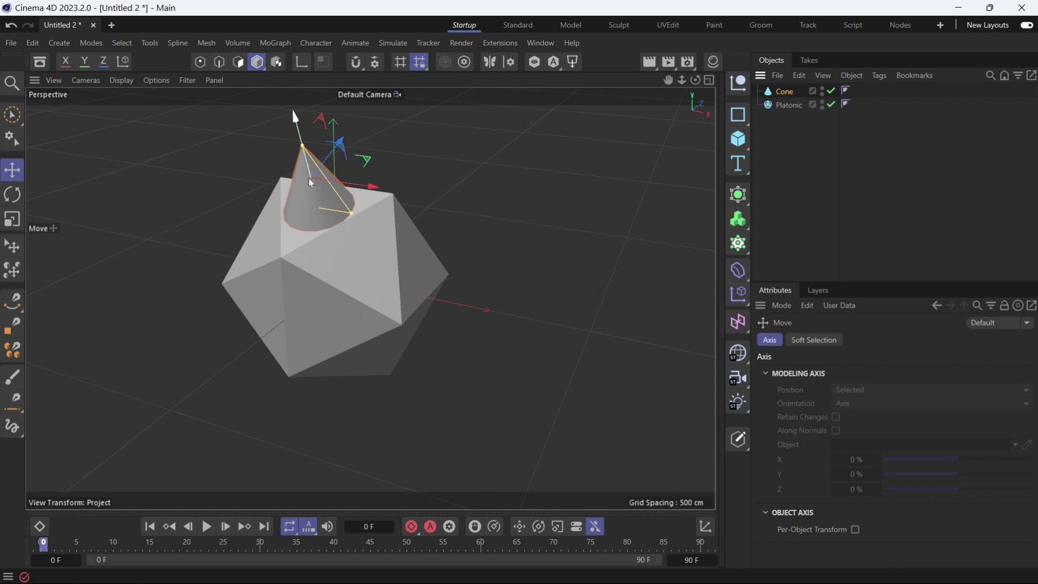
{"action": "left_click", "coordinate": [12, 250]}
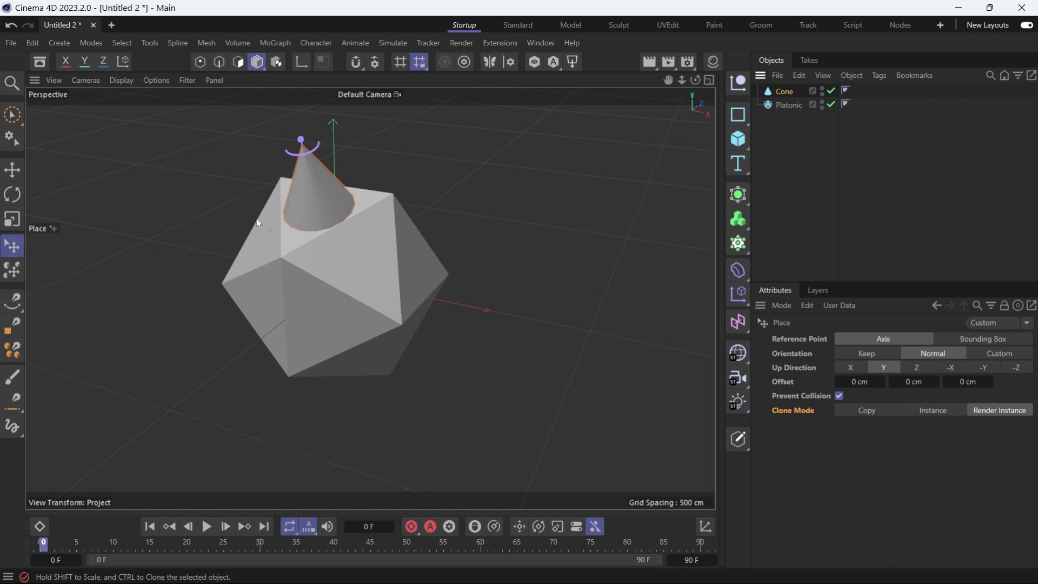
{"action": "left_click_drag", "start_coordinate": [313, 189], "coordinate": [316, 212]}
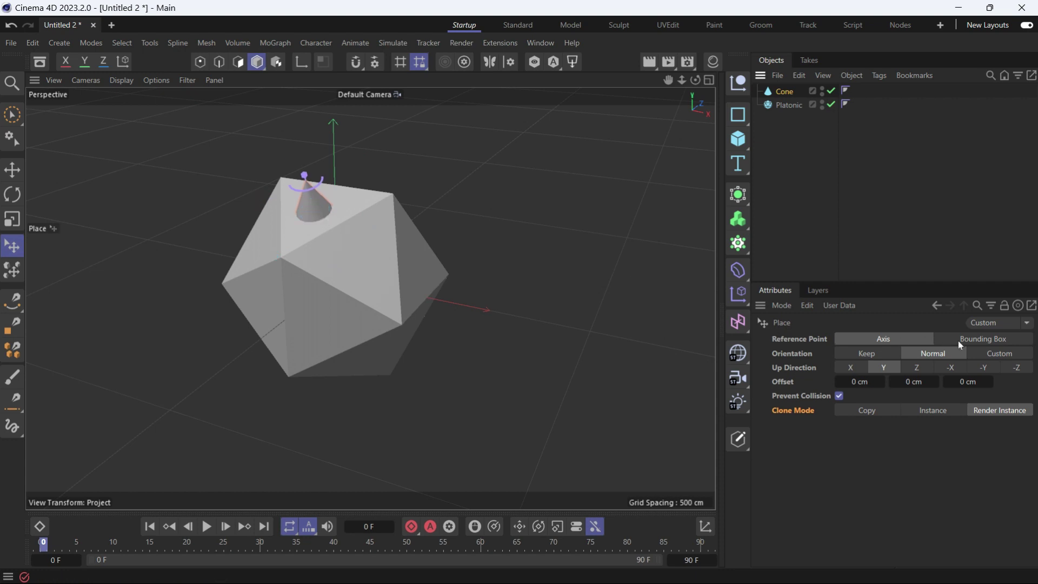
Set the Place reference point to Bounding Box and place the cone on the upper face again.
{"action": "left_click", "coordinate": [960, 344]}
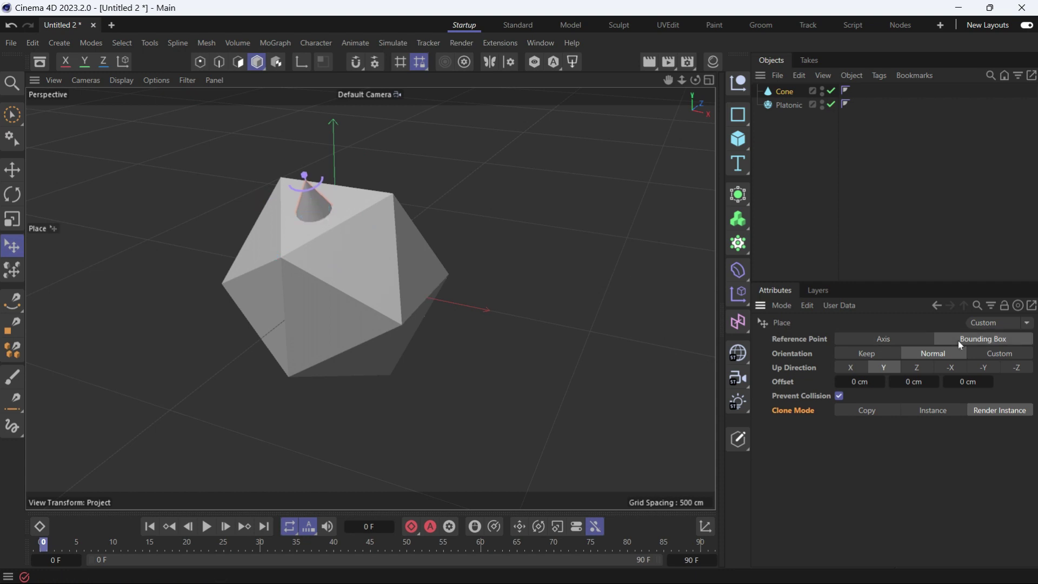
{"action": "left_click", "coordinate": [313, 210]}
{"action": "left_click_drag", "start_coordinate": [318, 213], "coordinate": [320, 213]}
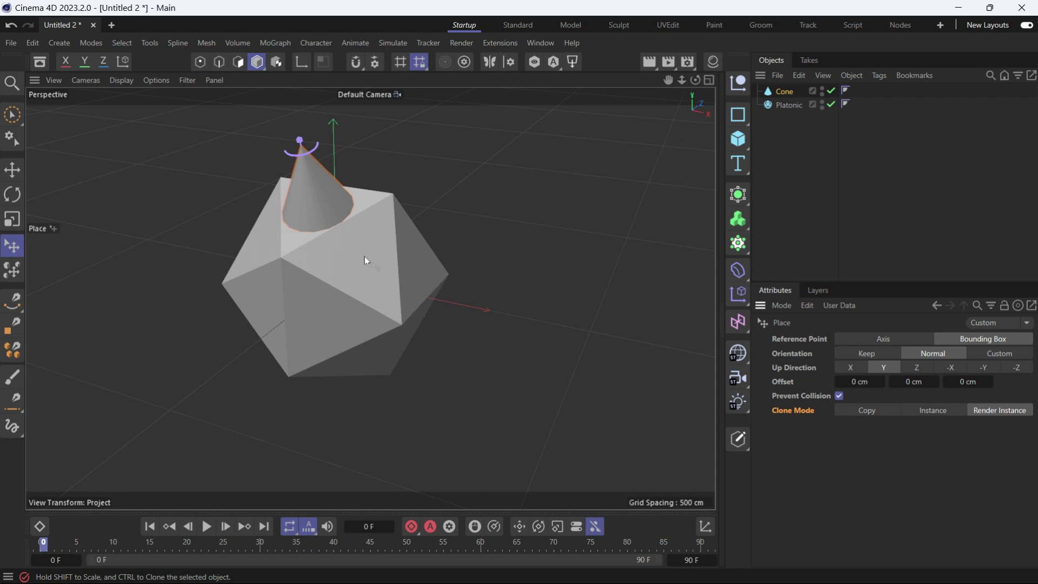
Make the Platonic solid editable, and inspect the normals of all its polygons before returning to Model mode.
{"action": "left_click", "coordinate": [778, 108]}
{"action": "key", "text": "c"}
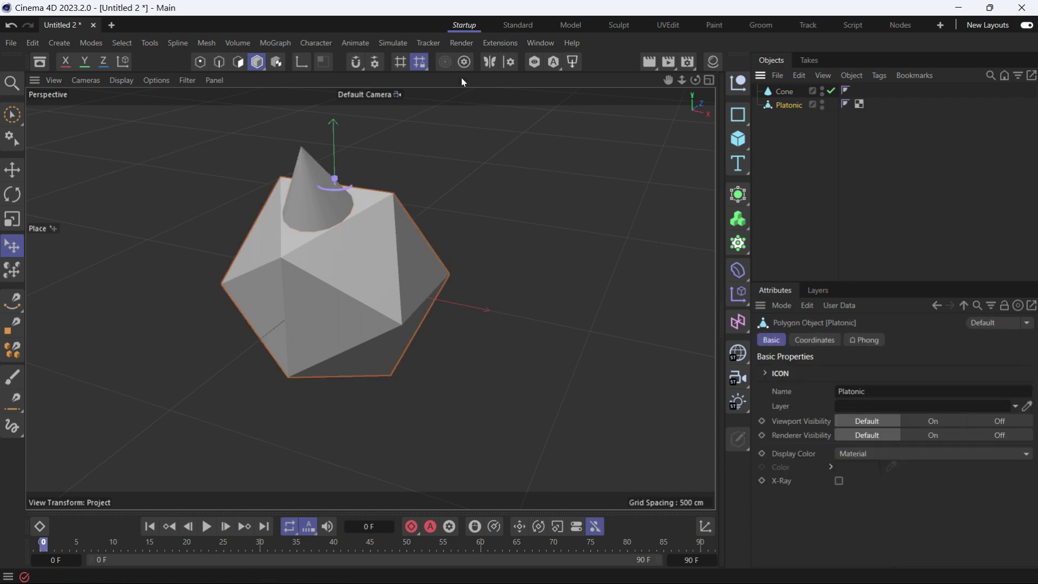
{"action": "left_click", "coordinate": [239, 63]}
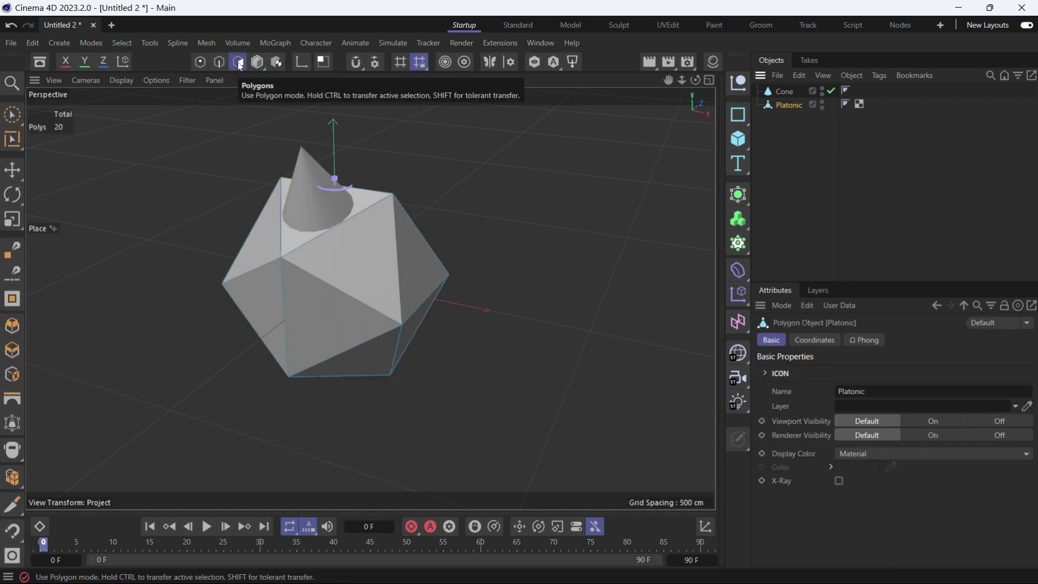
{"action": "left_click", "coordinate": [12, 169]}
{"action": "left_click", "coordinate": [348, 268]}
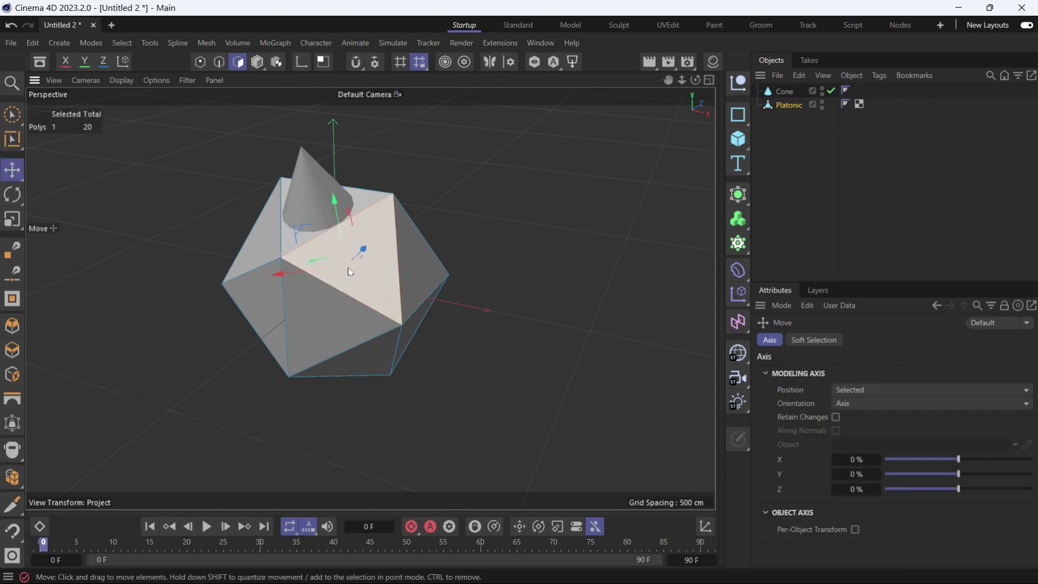
{"action": "key", "text": "ctrl+a"}
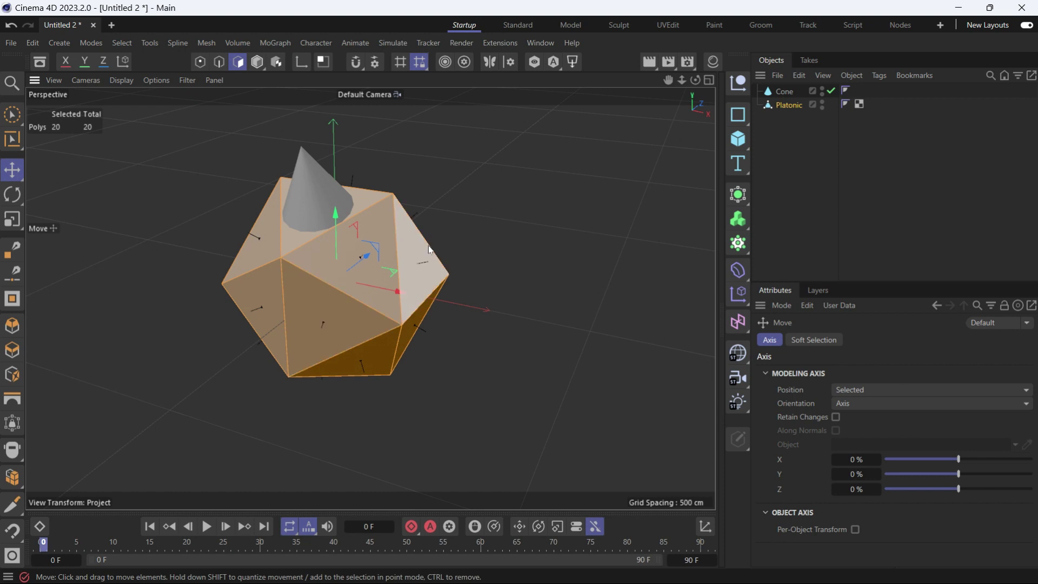
{"action": "left_click", "coordinate": [257, 68]}
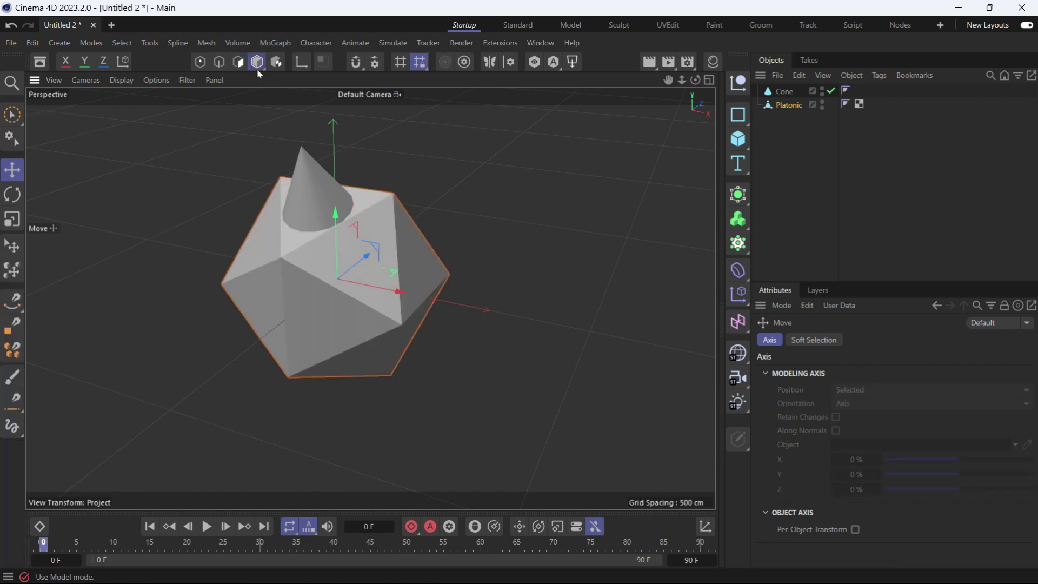
Switch the Place tool's orientation to Keep and back to Normal.
{"action": "left_click", "coordinate": [18, 247]}
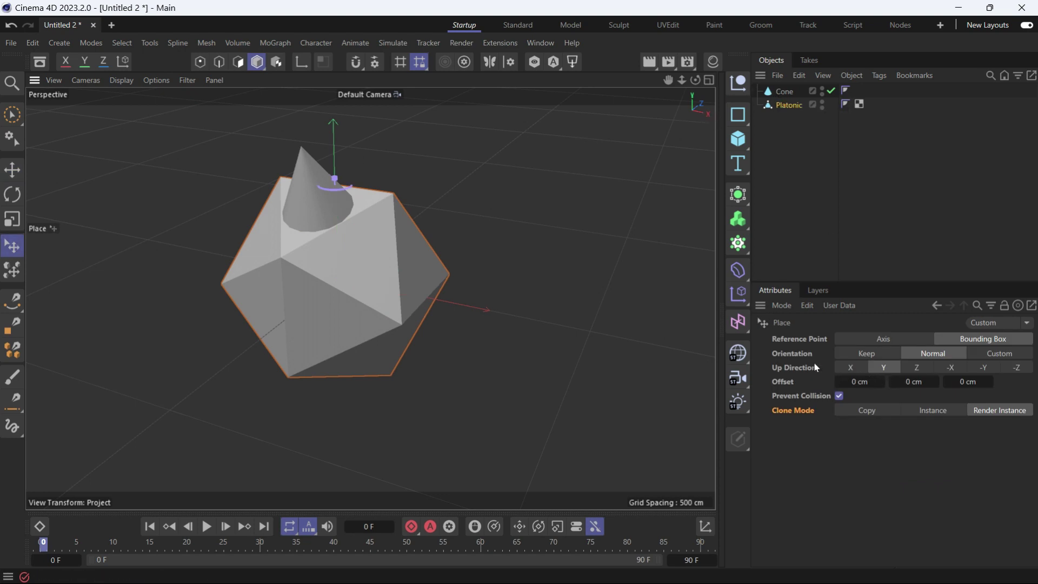
{"action": "left_click", "coordinate": [867, 355]}
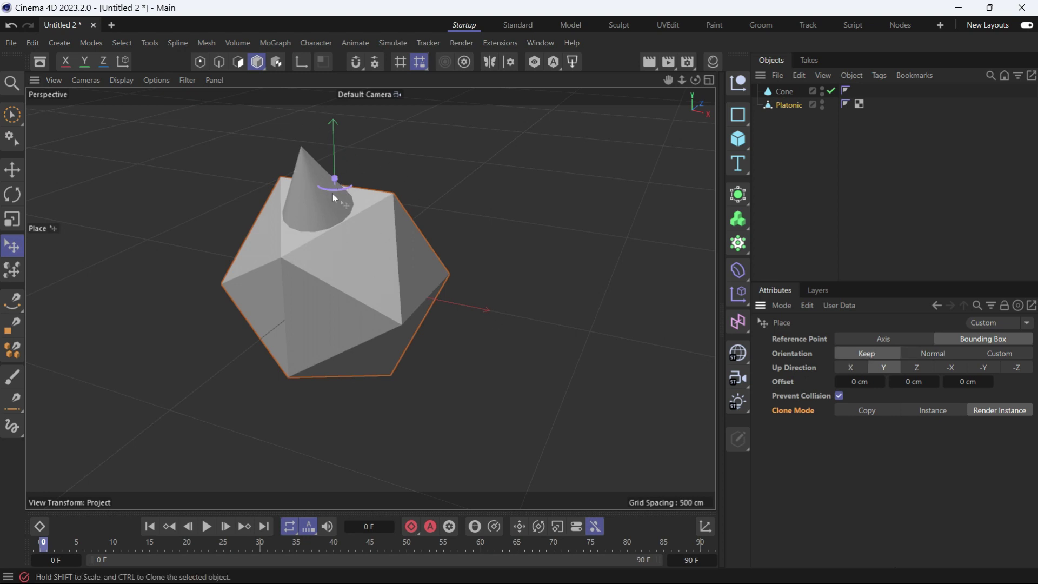
{"action": "left_click", "coordinate": [929, 355]}
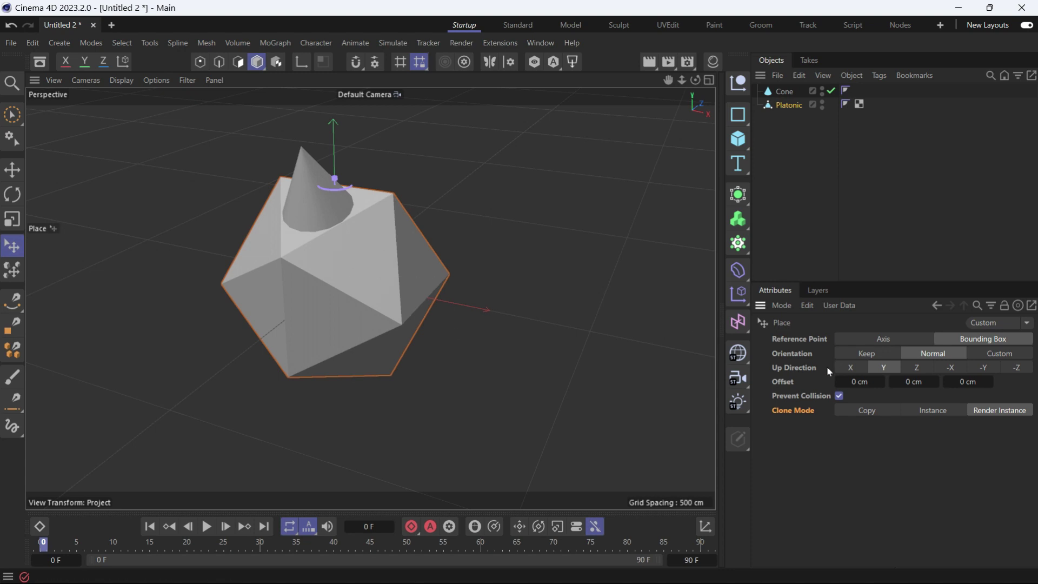
Set the Place tool's up direction to X and reposition the cone on the upper face.
{"action": "left_click", "coordinate": [784, 92]}
{"action": "left_click", "coordinate": [12, 169]}
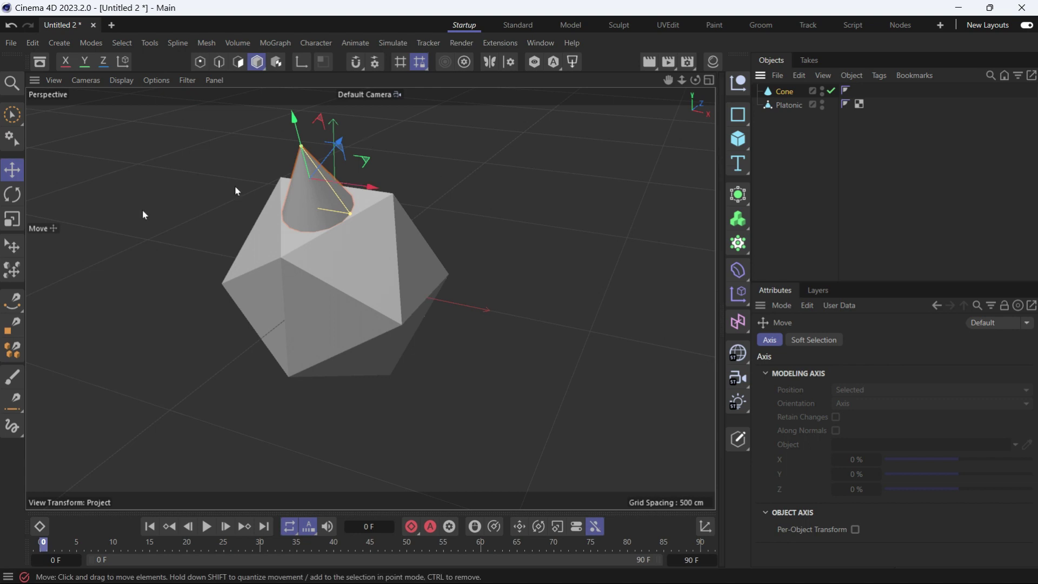
{"action": "left_click", "coordinate": [14, 246]}
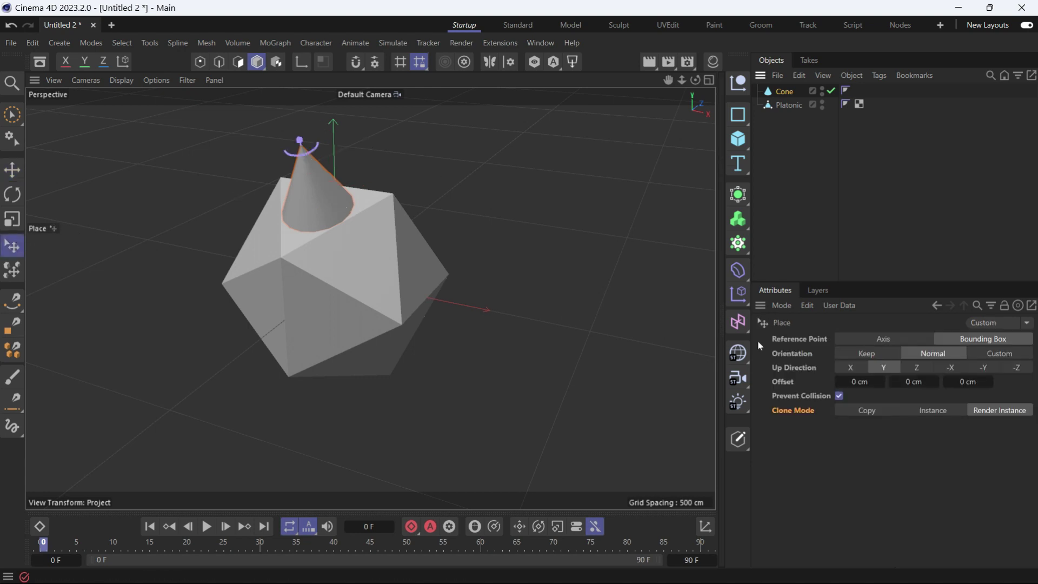
{"action": "left_click", "coordinate": [850, 367]}
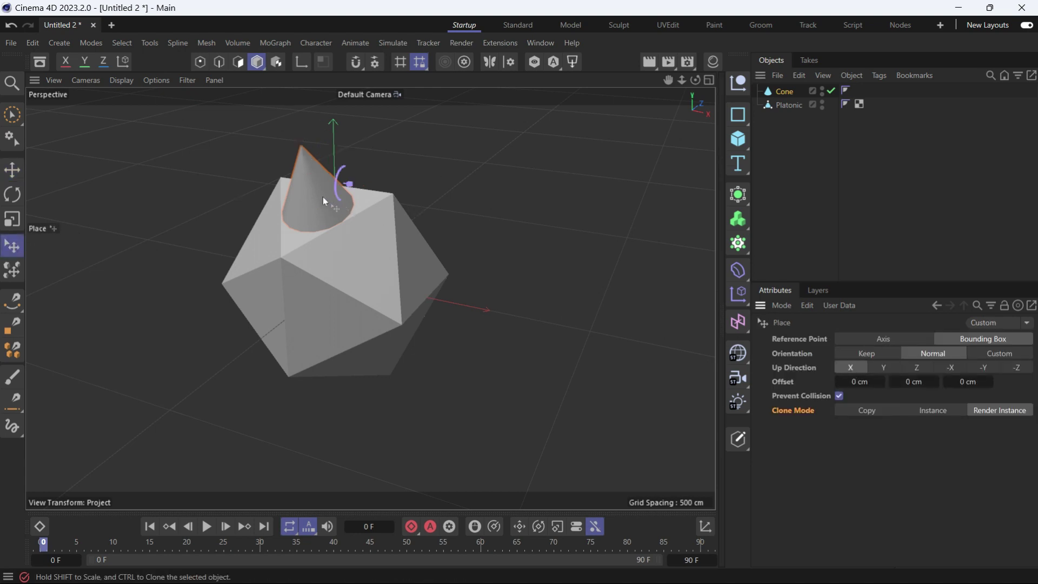
{"action": "mouse_move", "coordinate": [312, 224]}
{"action": "left_mouse_down"}
{"action": "mouse_move", "coordinate": [378, 271]}
{"action": "mouse_move", "coordinate": [301, 291]}
{"action": "mouse_move", "coordinate": [321, 214]}
{"action": "left_mouse_up"}
Set the Place up direction to Y and place the cone upright on the upper face.
{"action": "left_click", "coordinate": [885, 369]}
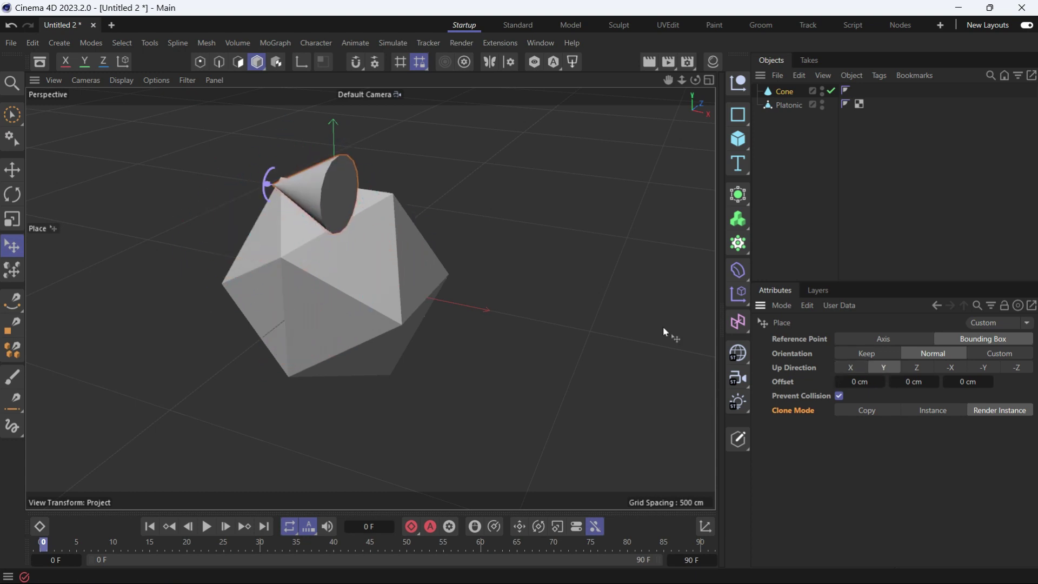
{"action": "left_click_drag", "start_coordinate": [325, 191], "coordinate": [318, 205]}
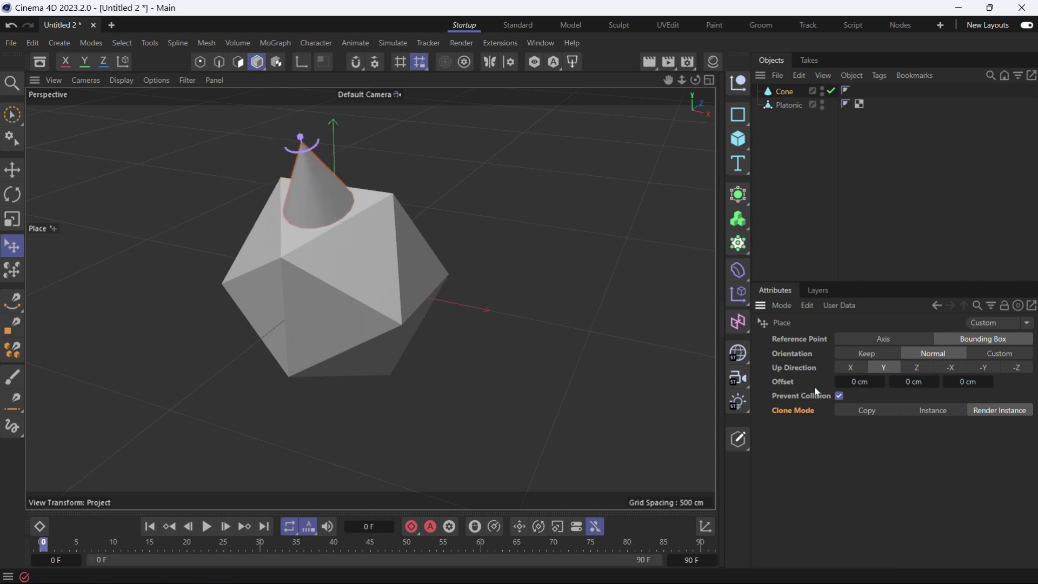
Increase the middle Offset value of the Place tool and reposition the cone over the upper face.
{"action": "left_click_drag", "start_coordinate": [913, 382], "coordinate": [951, 381]}
{"action": "left_click_drag", "start_coordinate": [297, 187], "coordinate": [319, 210]}
{"action": "left_click_drag", "start_coordinate": [696, 80], "coordinate": [729, 90]}
Reset the middle Offset value to 0 cm and toggle Prevent Collision off and on again.
{"action": "double_click", "coordinate": [902, 382]}
{"action": "type", "text": "0"}
{"action": "key", "text": "Return"}
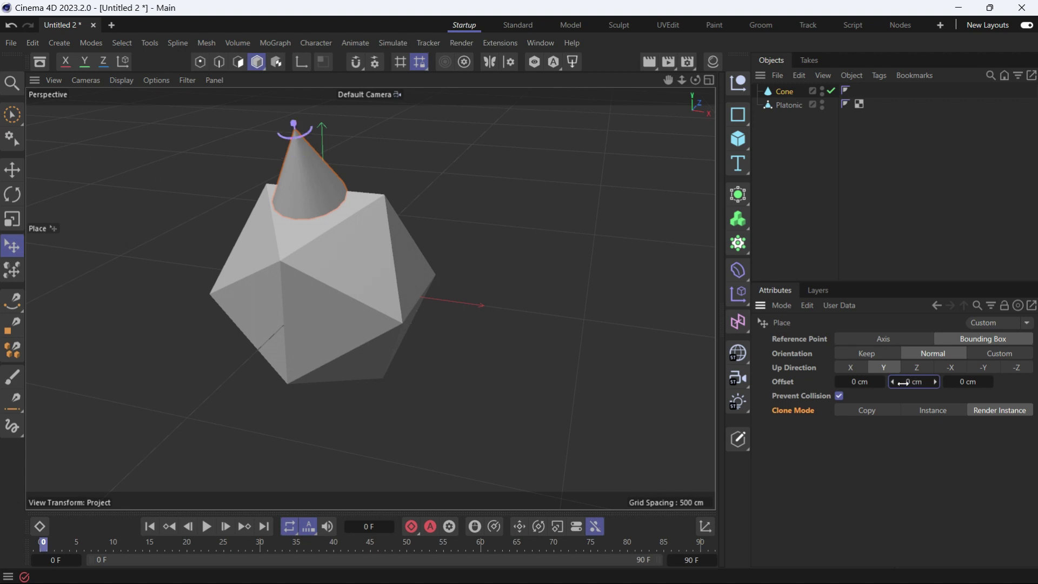
{"action": "left_click", "coordinate": [838, 397]}
{"action": "left_click", "coordinate": [839, 397]}
Add a sphere primitive and move it above the cone's tip.
{"action": "left_click_drag", "start_coordinate": [668, 80], "coordinate": [685, 145]}
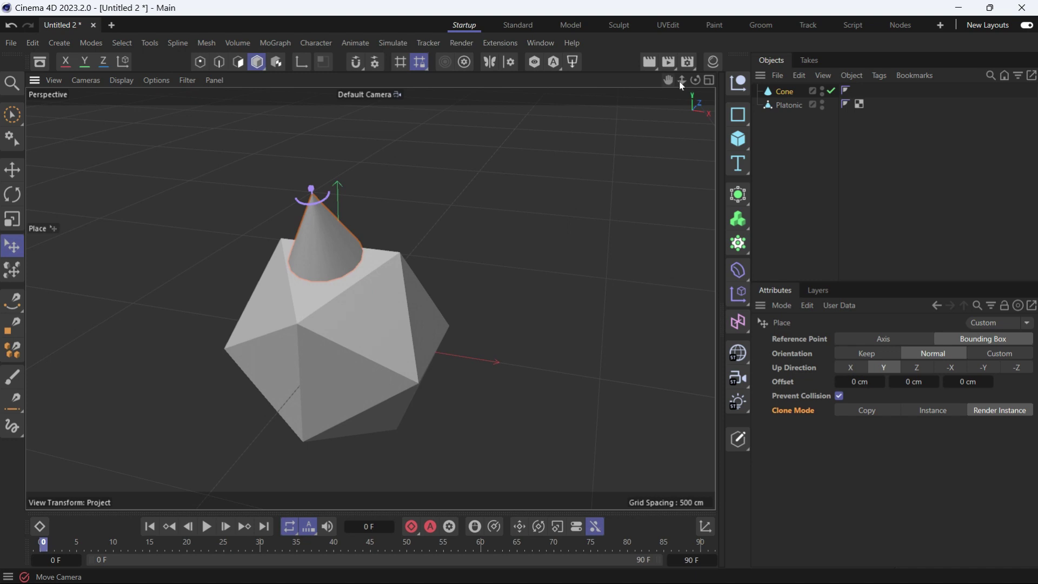
{"action": "left_click_drag", "start_coordinate": [682, 81], "coordinate": [698, 89]}
{"action": "left_click", "coordinate": [738, 150]}
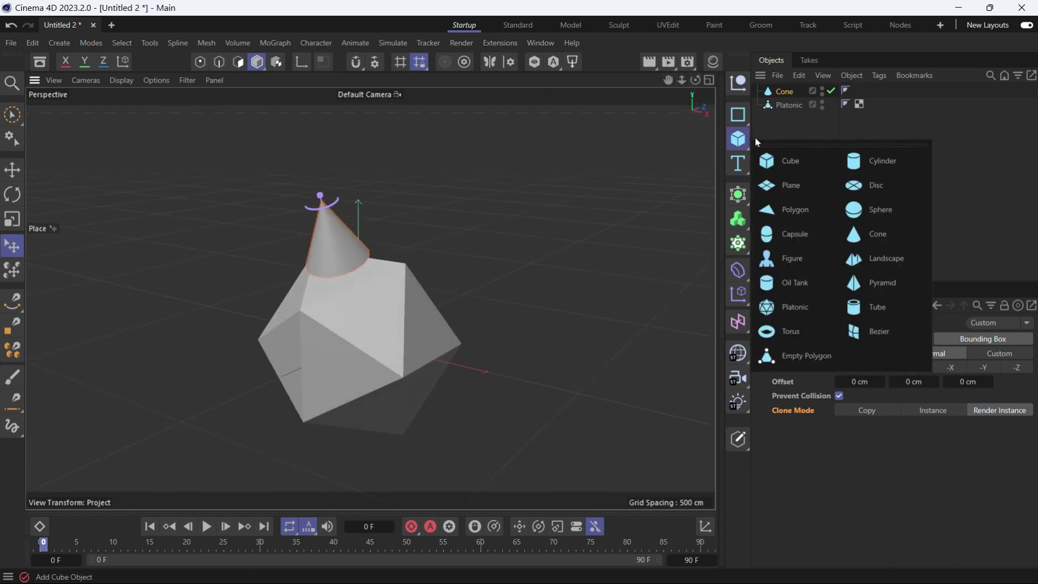
{"action": "left_click", "coordinate": [854, 208]}
{"action": "left_click", "coordinate": [12, 170]}
{"action": "left_click_drag", "start_coordinate": [416, 301], "coordinate": [365, 110]}
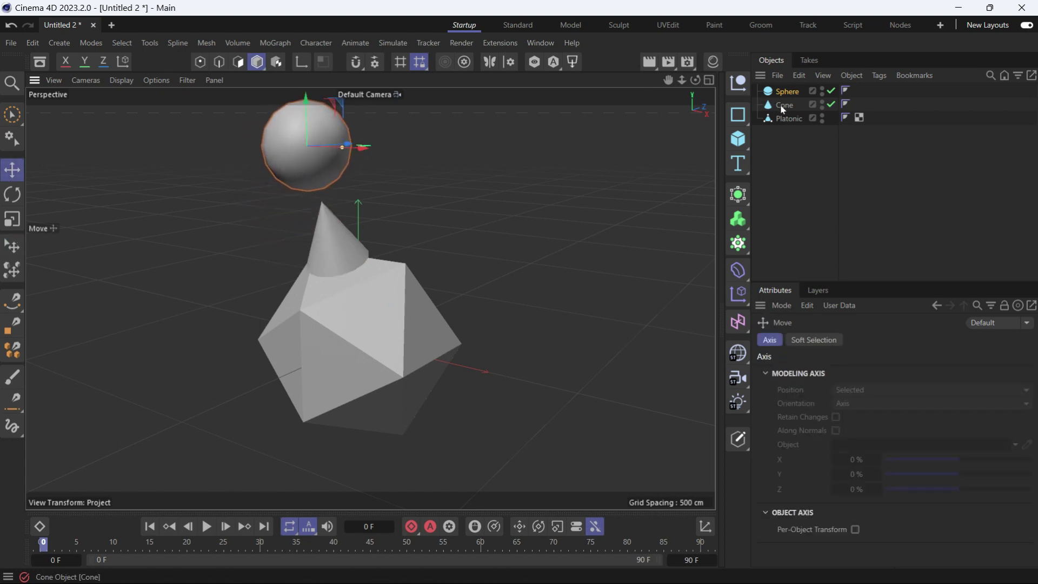
Reposition the cone on the upper face beneath the sphere with the Place tool and resize it interactively.
{"action": "left_click", "coordinate": [780, 105]}
{"action": "left_click", "coordinate": [13, 247]}
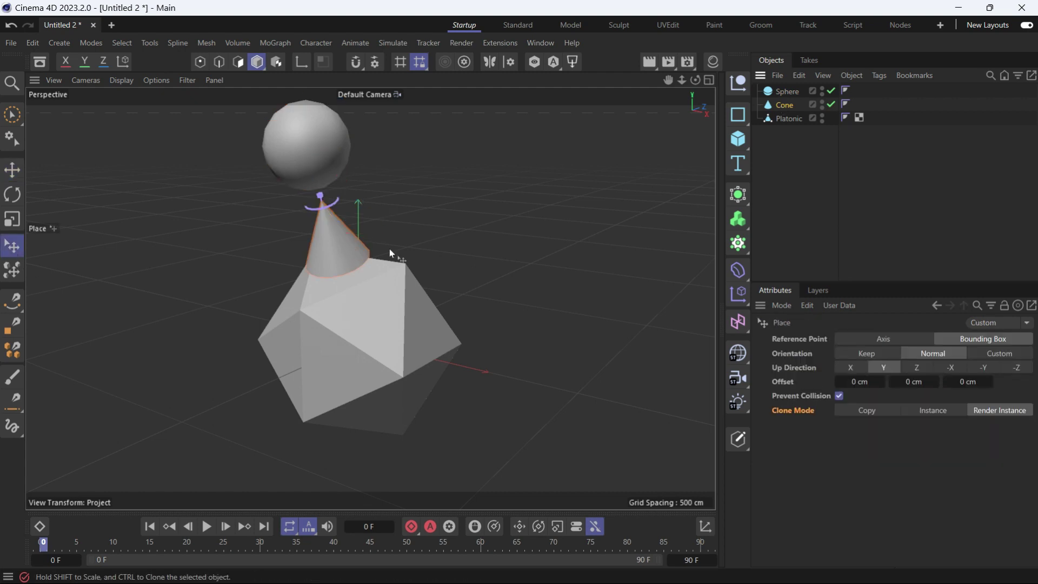
{"action": "left_click_drag", "start_coordinate": [412, 238], "coordinate": [343, 285]}
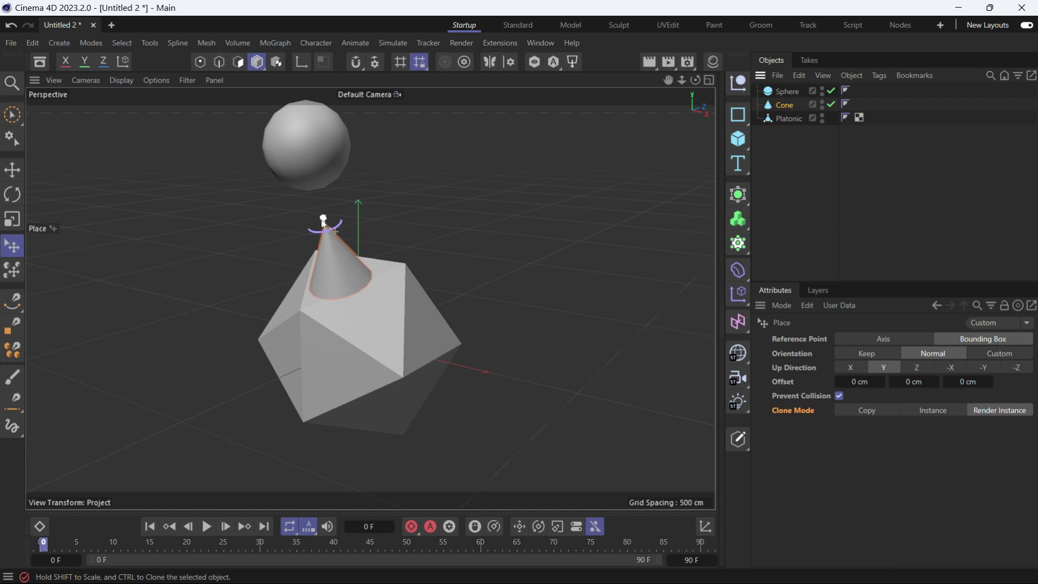
{"action": "left_click_drag", "start_coordinate": [324, 222], "coordinate": [456, 109]}
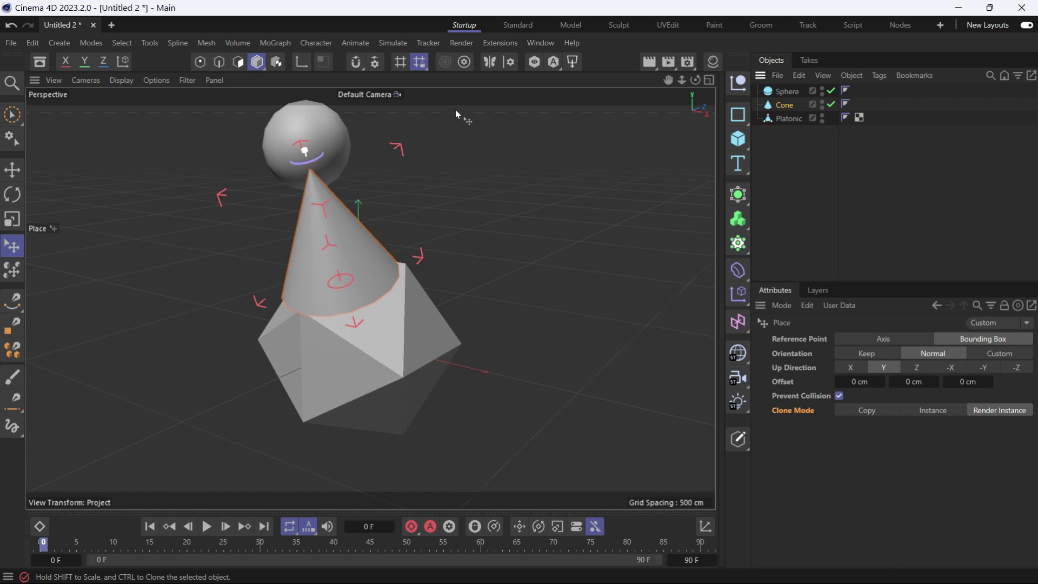
{"action": "left_click_drag", "start_coordinate": [455, 109], "coordinate": [304, 222]}
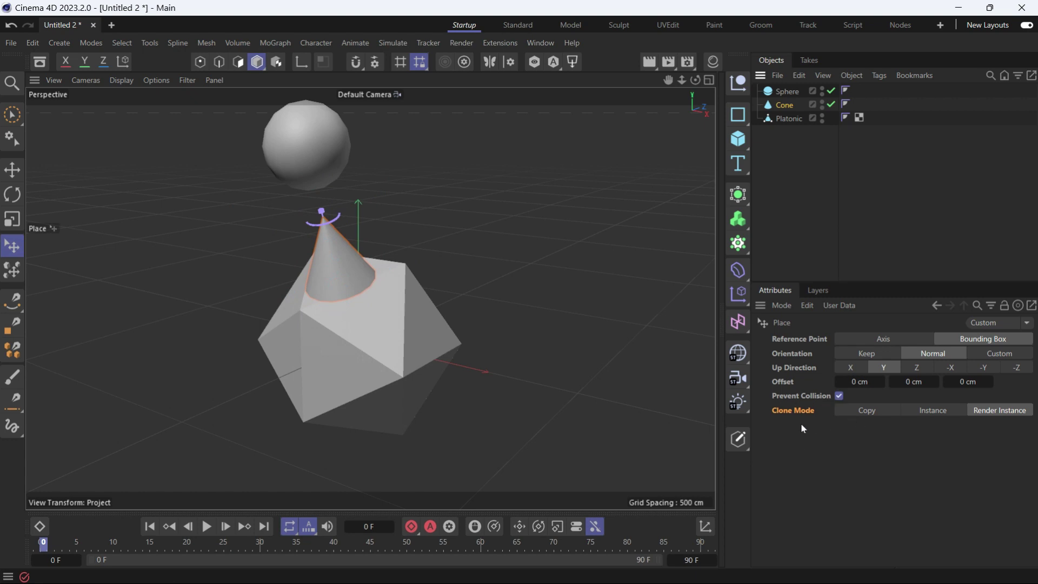
Clone the cone onto four other faces of the Platonic solid, two in Copy mode and two in Instance mode.
{"action": "left_click", "coordinate": [859, 413]}
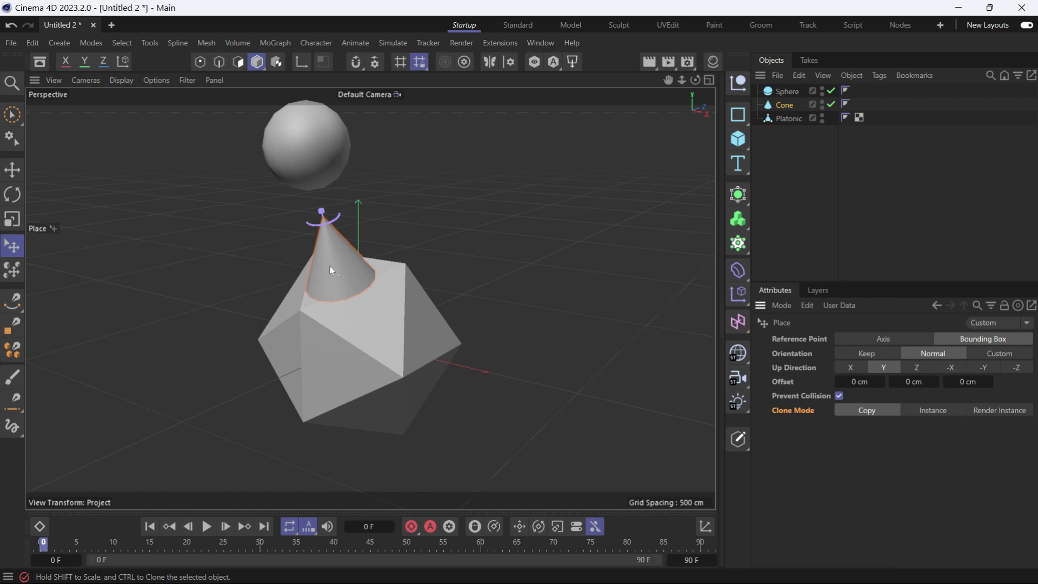
{"action": "mouse_move", "coordinate": [329, 265]}
{"action": "left_mouse_down", "text": "ctrl"}
{"action": "mouse_move", "coordinate": [348, 278]}
{"action": "mouse_move", "coordinate": [382, 366]}
{"action": "mouse_move", "coordinate": [435, 366]}
{"action": "mouse_move", "coordinate": [430, 328]}
{"action": "mouse_move", "coordinate": [331, 370]}
{"action": "left_mouse_up", "text": "ctrl"}
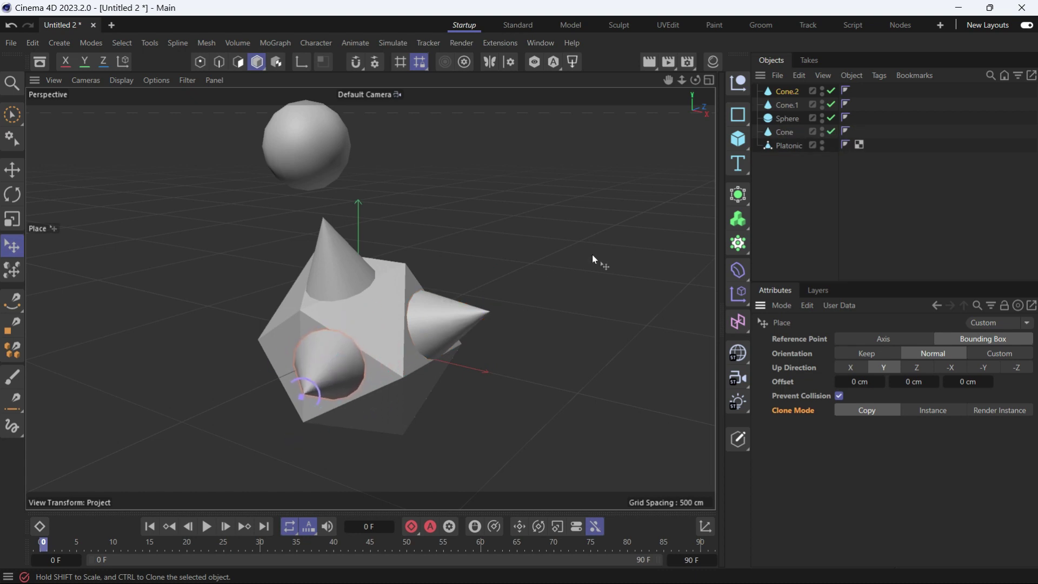
{"action": "left_click", "coordinate": [921, 414]}
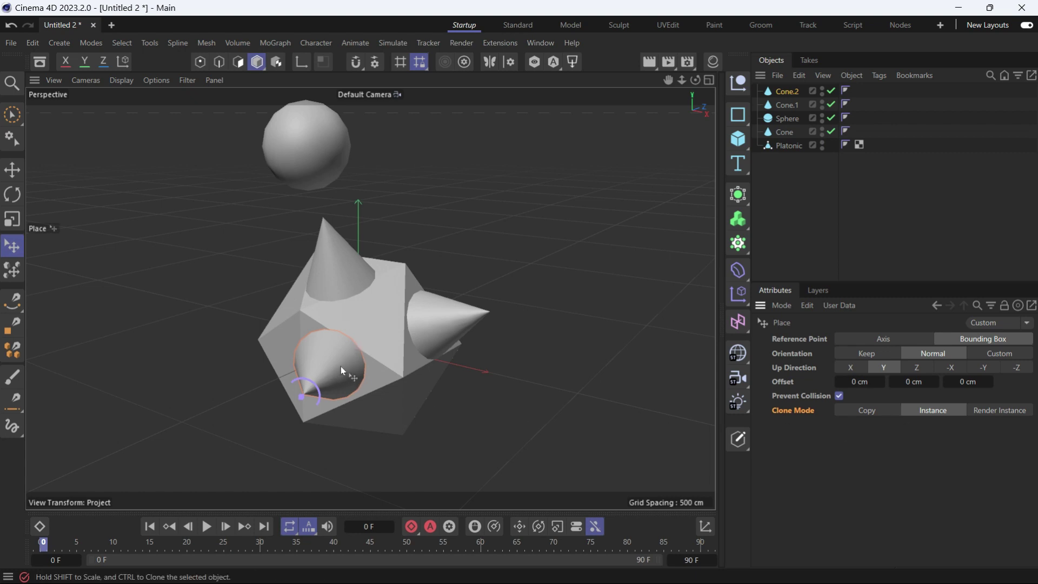
{"action": "mouse_move", "coordinate": [340, 365]}
{"action": "left_mouse_down", "text": "ctrl"}
{"action": "mouse_move", "coordinate": [381, 421]}
{"action": "mouse_move", "coordinate": [397, 422]}
{"action": "mouse_move", "coordinate": [303, 381]}
{"action": "mouse_move", "coordinate": [287, 303]}
{"action": "left_mouse_up", "text": "ctrl"}
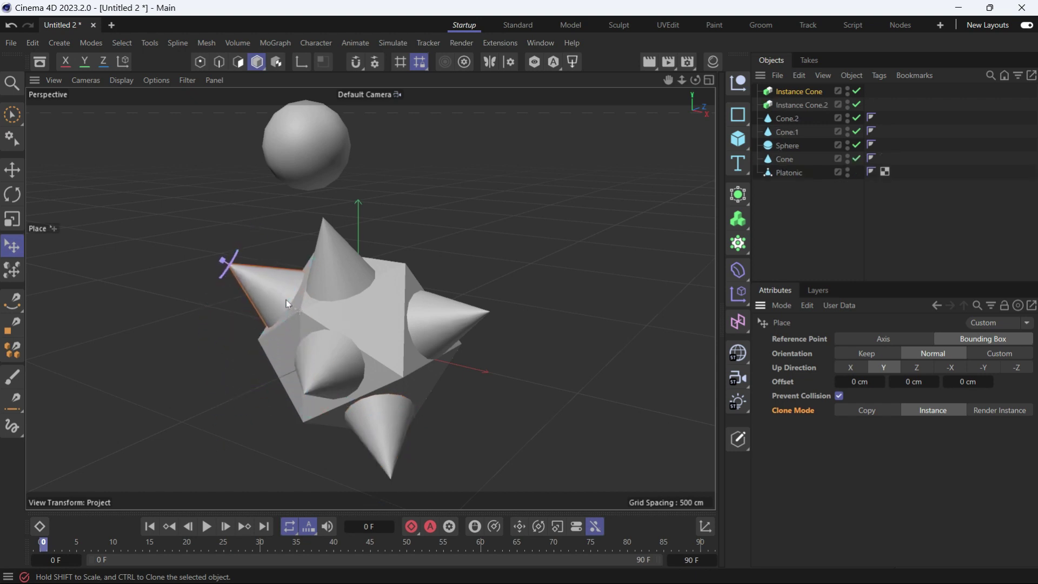
Scale up the source cone Cone.2 slightly to resize its instances with it.
{"action": "left_click", "coordinate": [791, 121]}
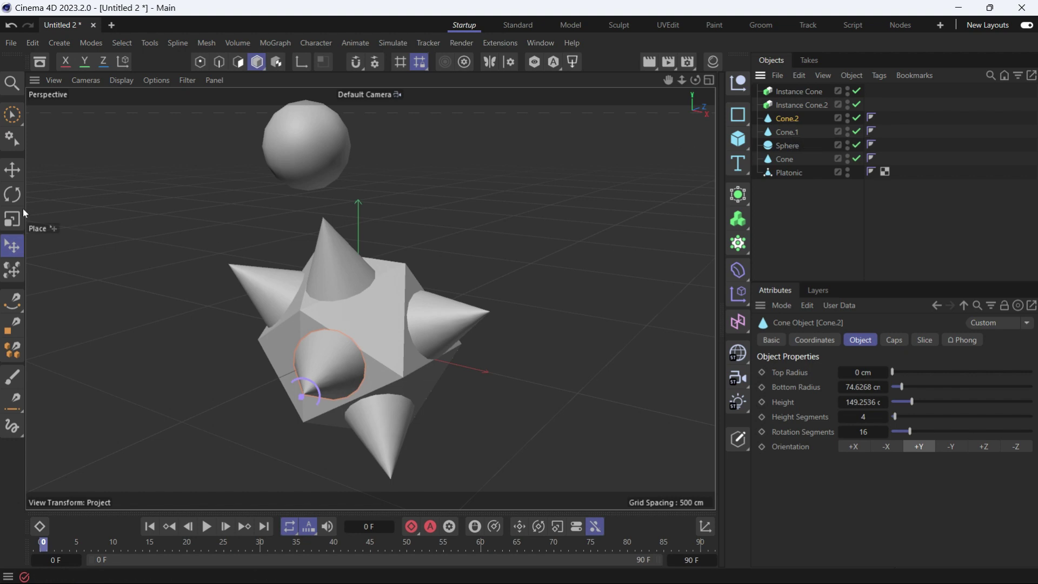
{"action": "left_click", "coordinate": [11, 170]}
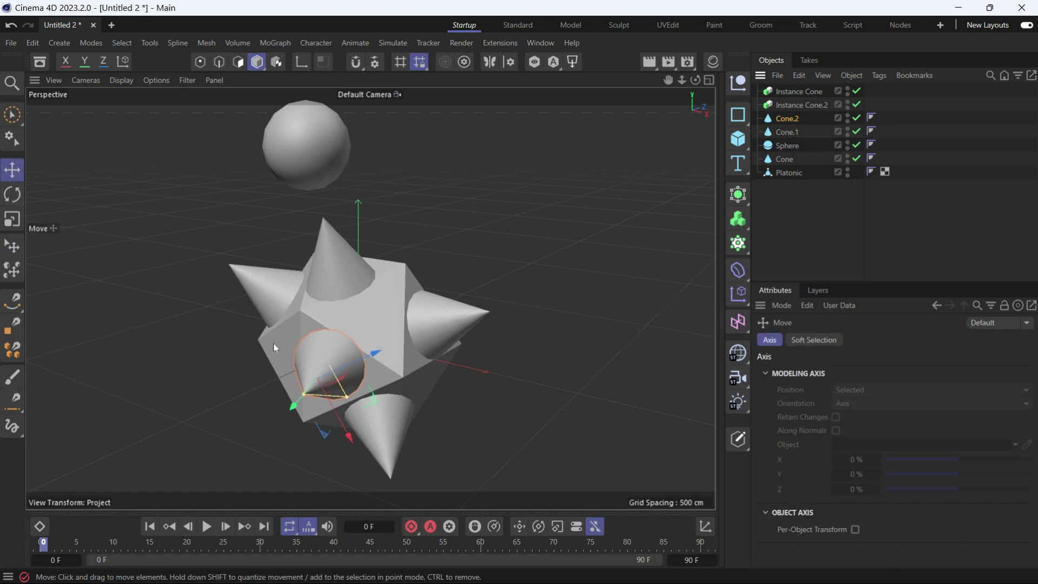
{"action": "key", "text": "t"}
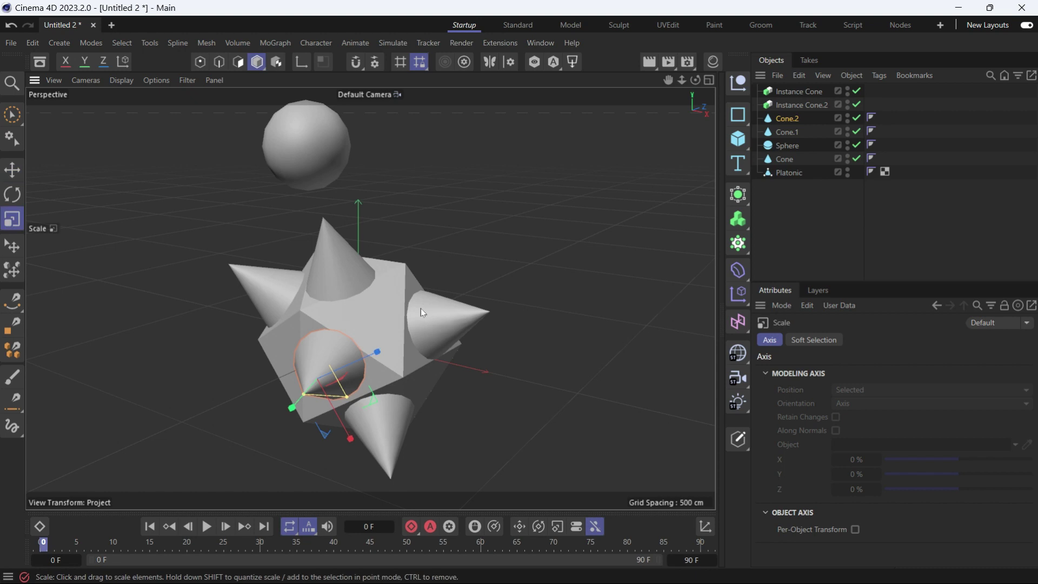
{"action": "left_click_drag", "start_coordinate": [413, 321], "coordinate": [420, 408]}
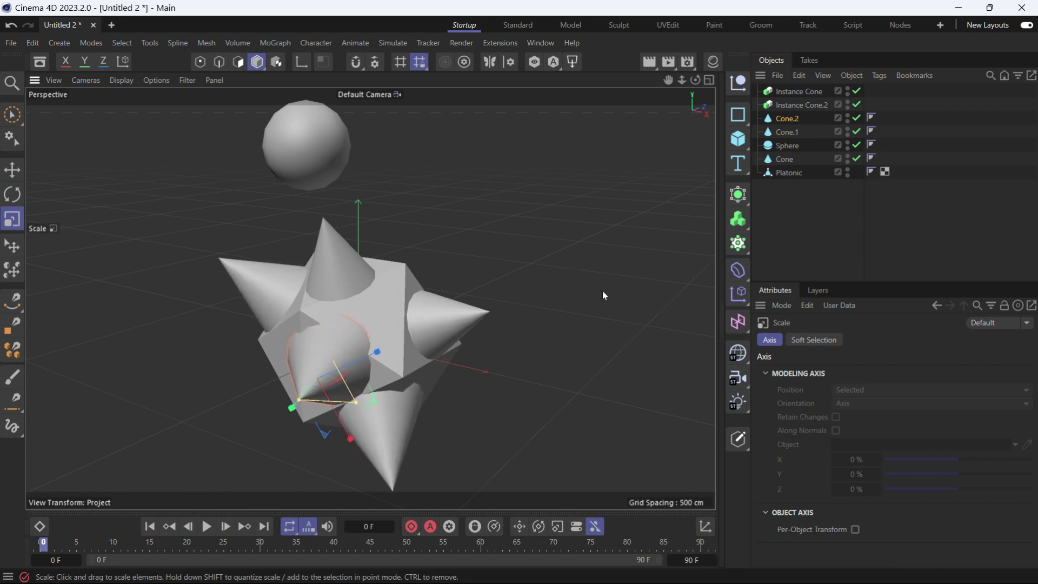